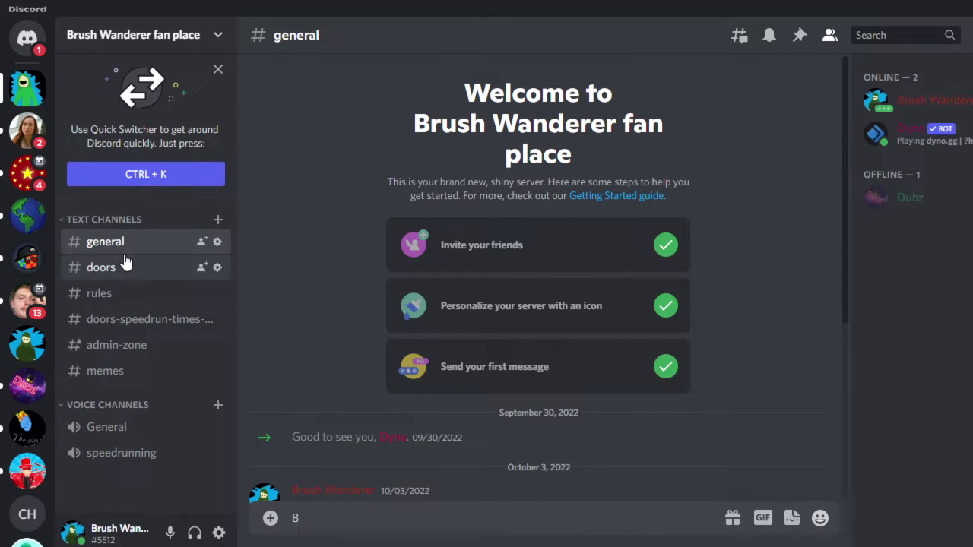
- Skim #doors through #memes, then back in #general delete the stray 8 from the draft
{"action": "left_click", "coordinate": [126, 266]}
{"action": "left_click", "coordinate": [137, 295]}
{"action": "left_click", "coordinate": [155, 320]}
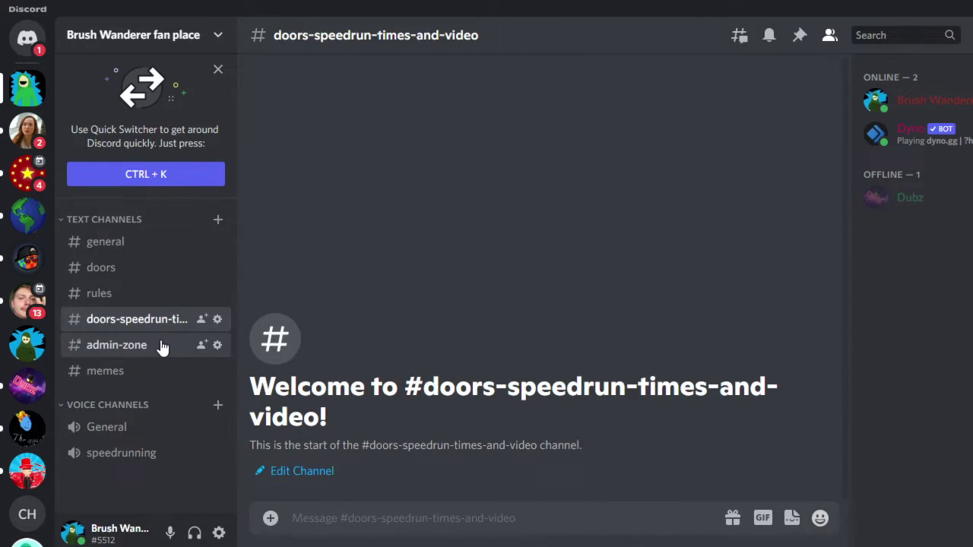
{"action": "left_click", "coordinate": [162, 347]}
{"action": "left_click", "coordinate": [157, 372]}
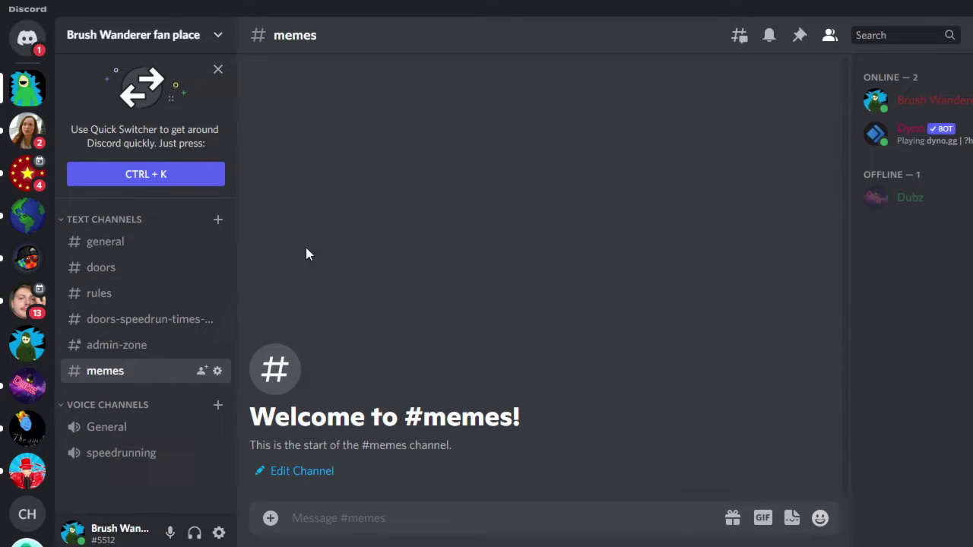
{"action": "left_click", "coordinate": [112, 242]}
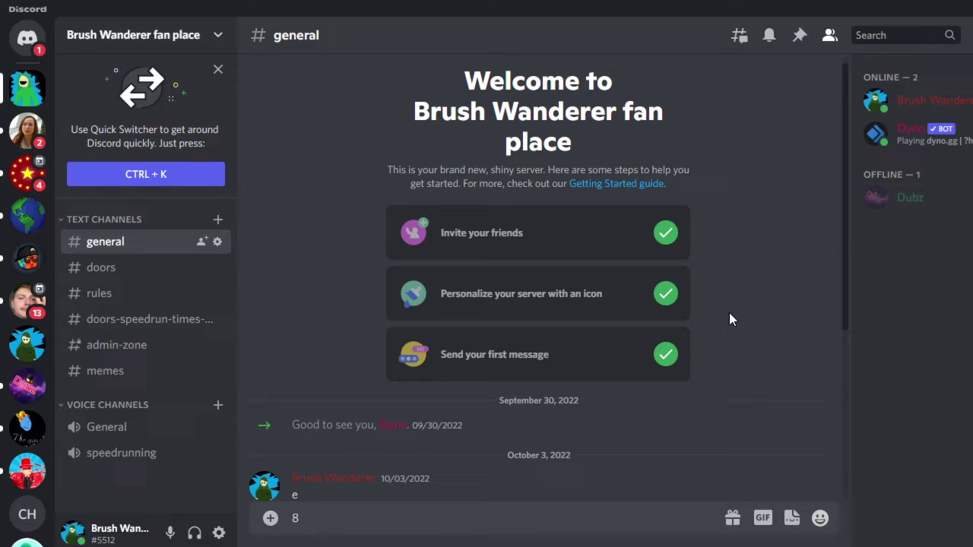
{"action": "key", "text": "BackSpace"}
{"action": "scroll", "coordinate": [730, 318], "scroll_direction": "down", "scroll_amount": 4}
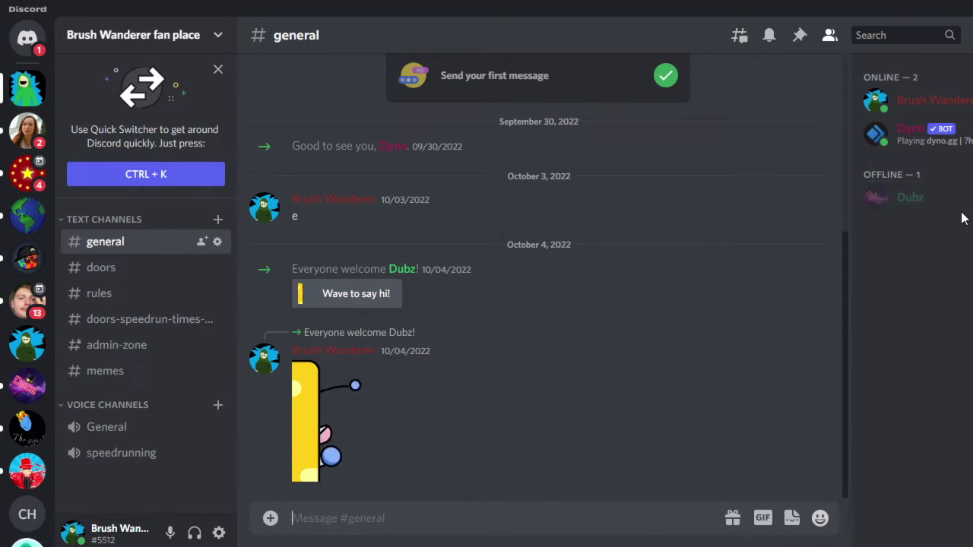
- Visit #doors, #rules, #doors-speedrun-times-and-video and private #admin-zone, ending on the empty #memes
{"action": "left_click", "coordinate": [100, 269]}
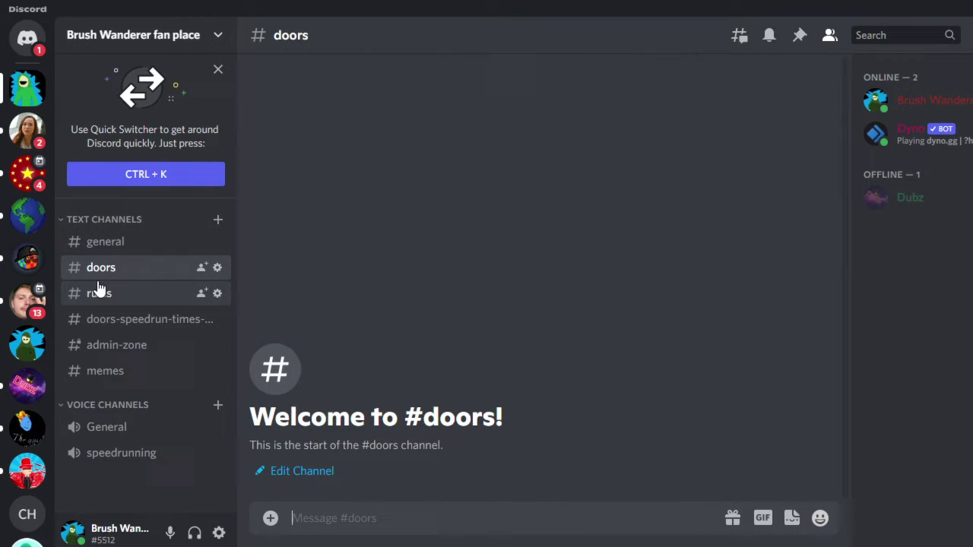
{"action": "left_click", "coordinate": [109, 297]}
{"action": "left_click", "coordinate": [113, 321]}
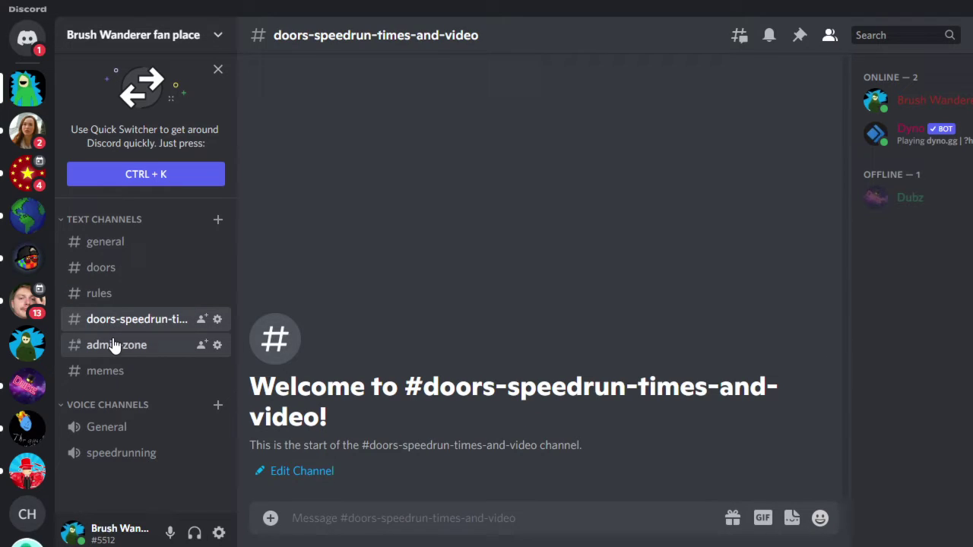
{"action": "left_click", "coordinate": [114, 345]}
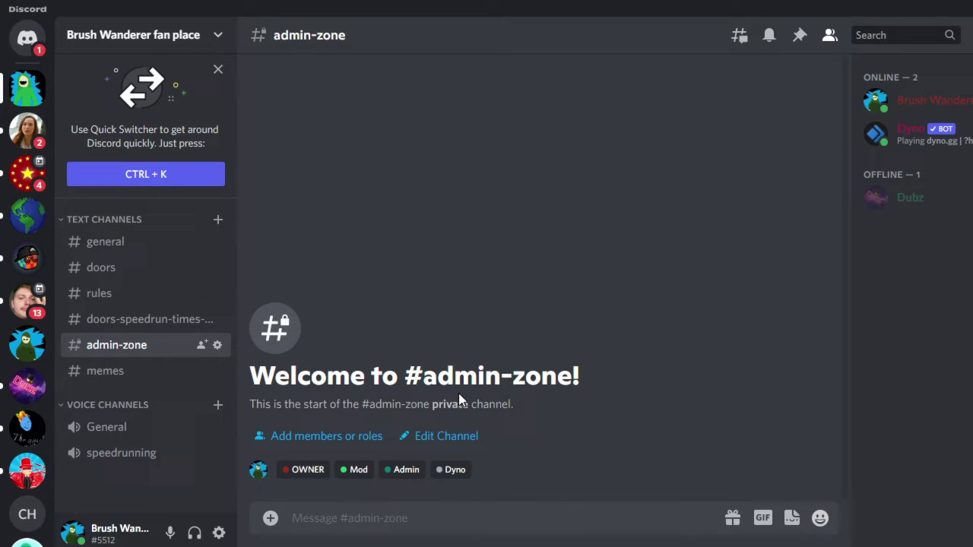
{"action": "left_click", "coordinate": [120, 377]}
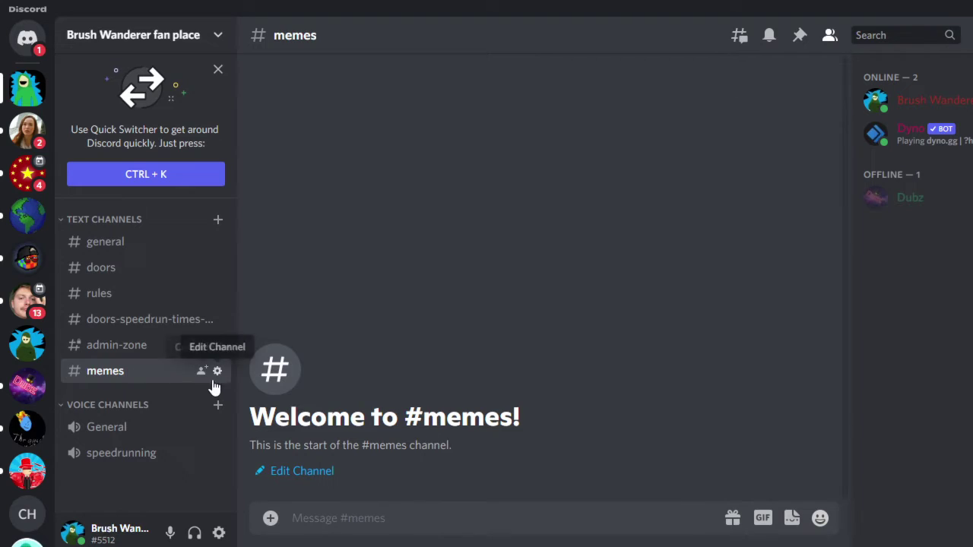